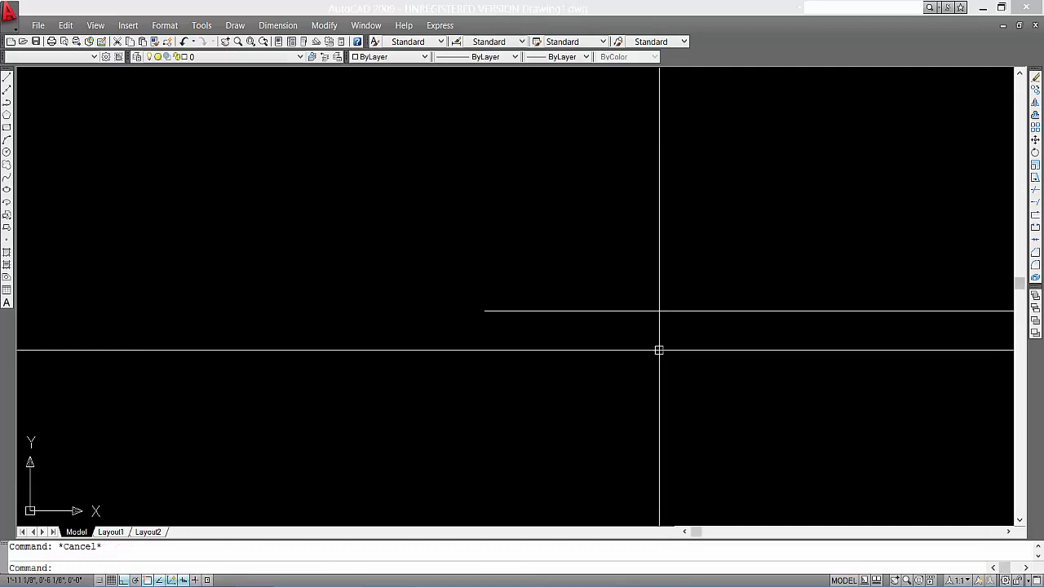
# Copy the horizontal line about 11'-3 3/4" to the right along the same axis, leaving a gap between the two lines.
pyautogui.moveTo(703, 381); pyautogui.dragTo(362, 373, button='middle')
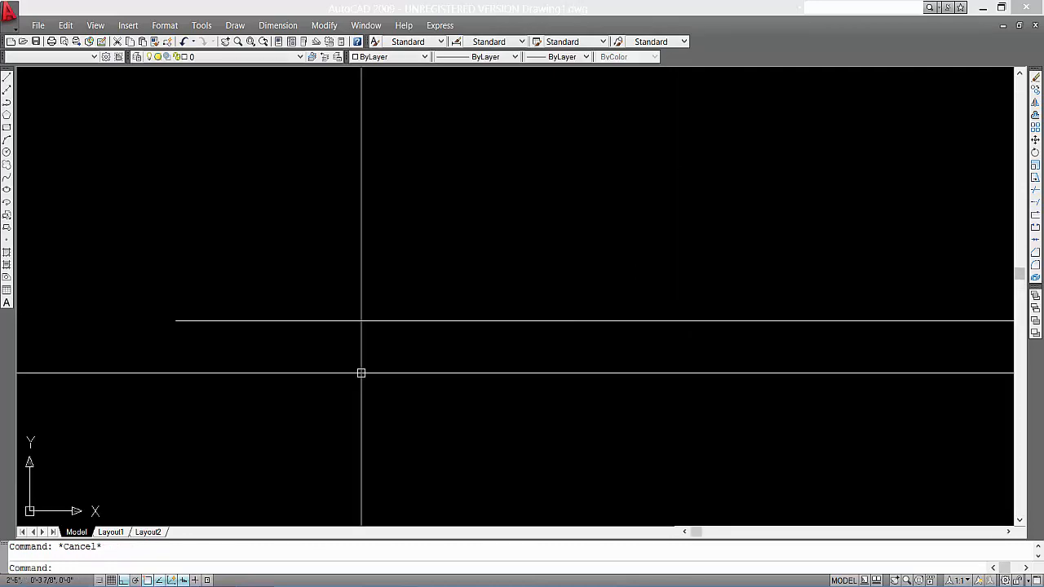
pyautogui.write('z')
pyautogui.press('Return')
pyautogui.write('A')
pyautogui.press('Return')
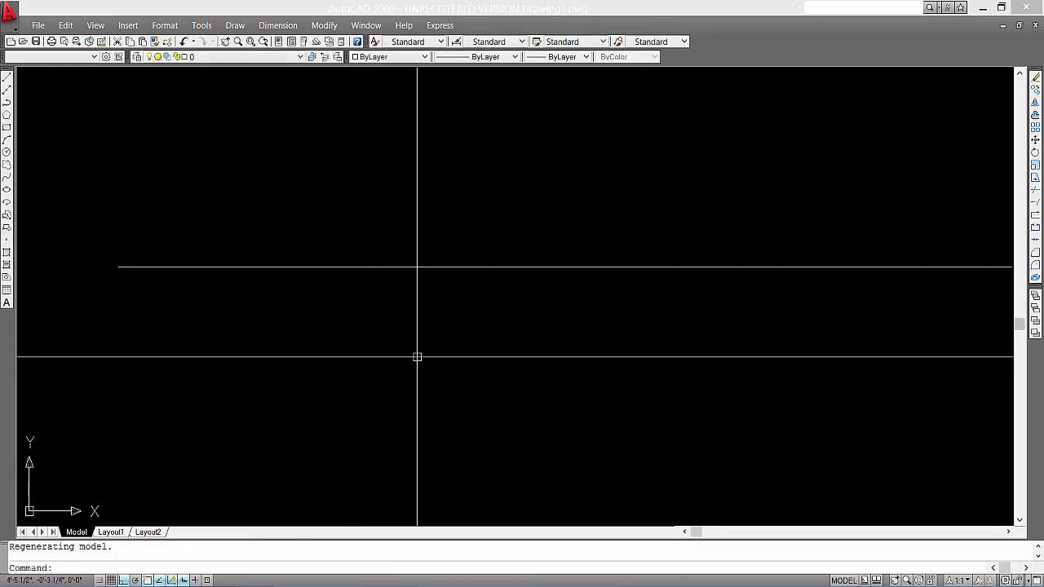
pyautogui.scroll(-1, 441, 352)
pyautogui.moveTo(468, 354); pyautogui.dragTo(443, 386, button='middle')
pyautogui.scroll(-1, 443, 386)
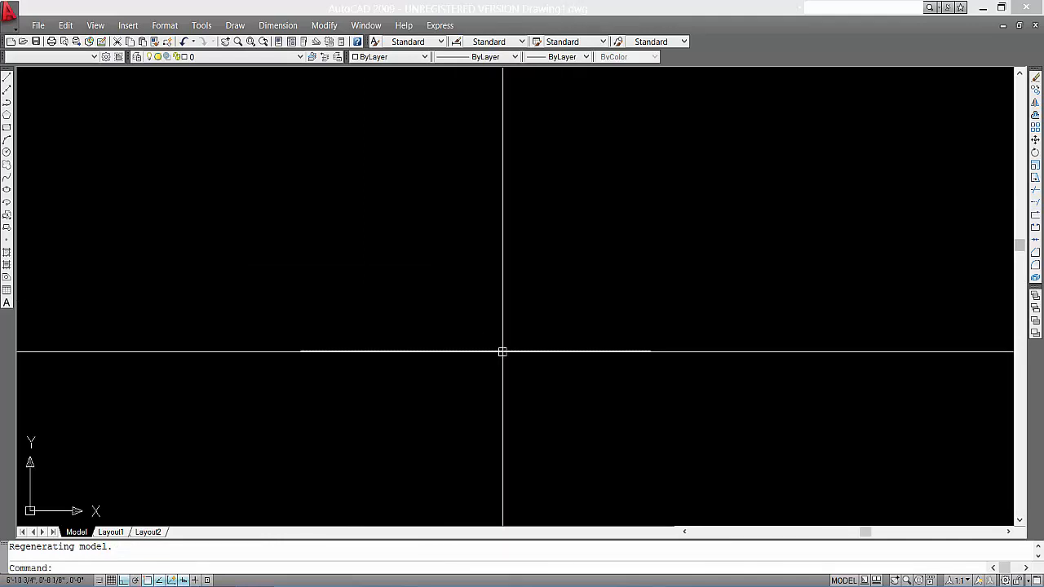
pyautogui.moveTo(569, 389); pyautogui.dragTo(368, 393, button='middle')
pyautogui.click(338, 357)
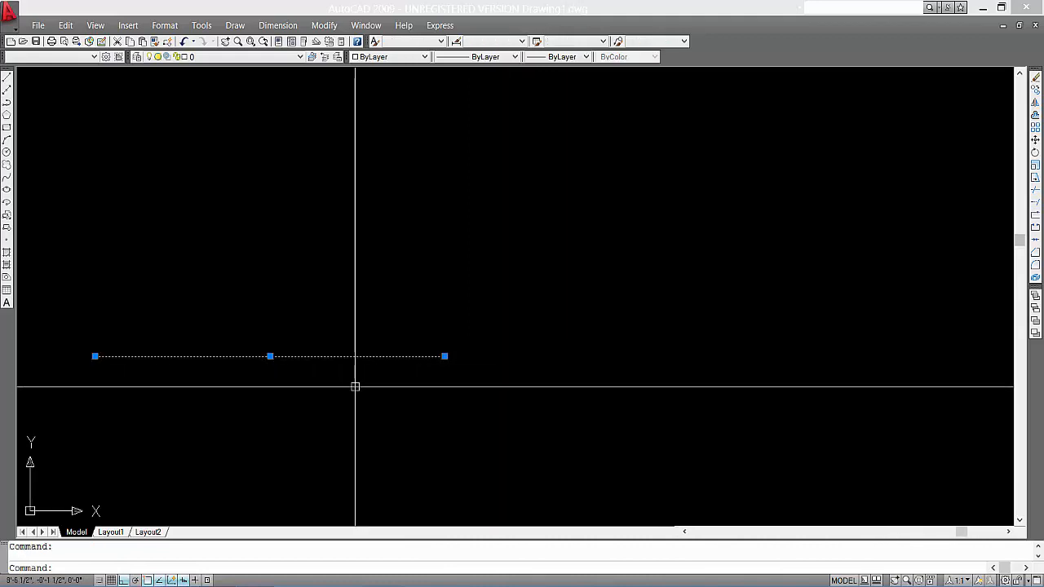
pyautogui.write('co')
pyautogui.press('Return')
pyautogui.click(275, 400)
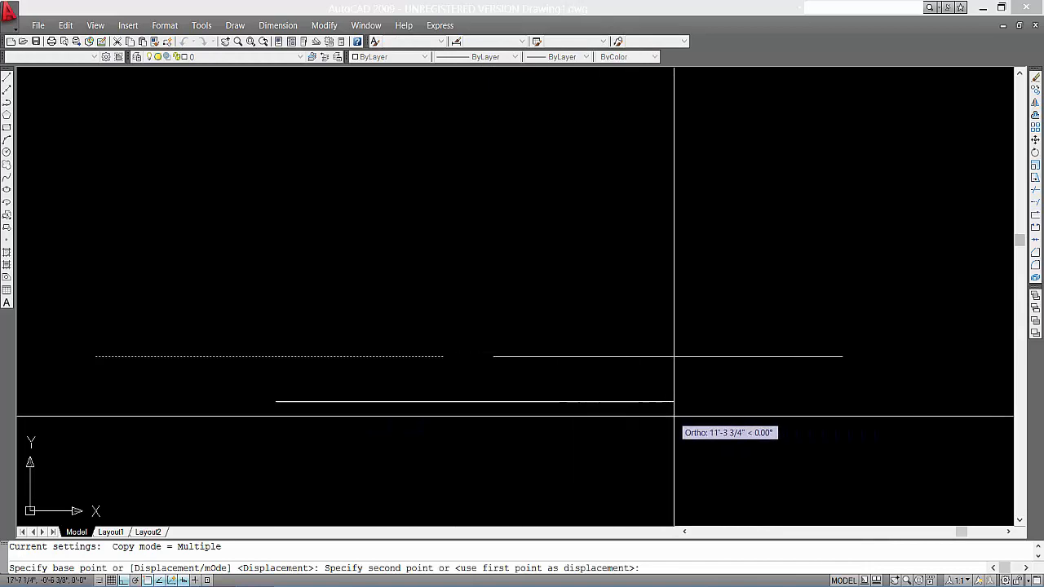
pyautogui.press('Escape')
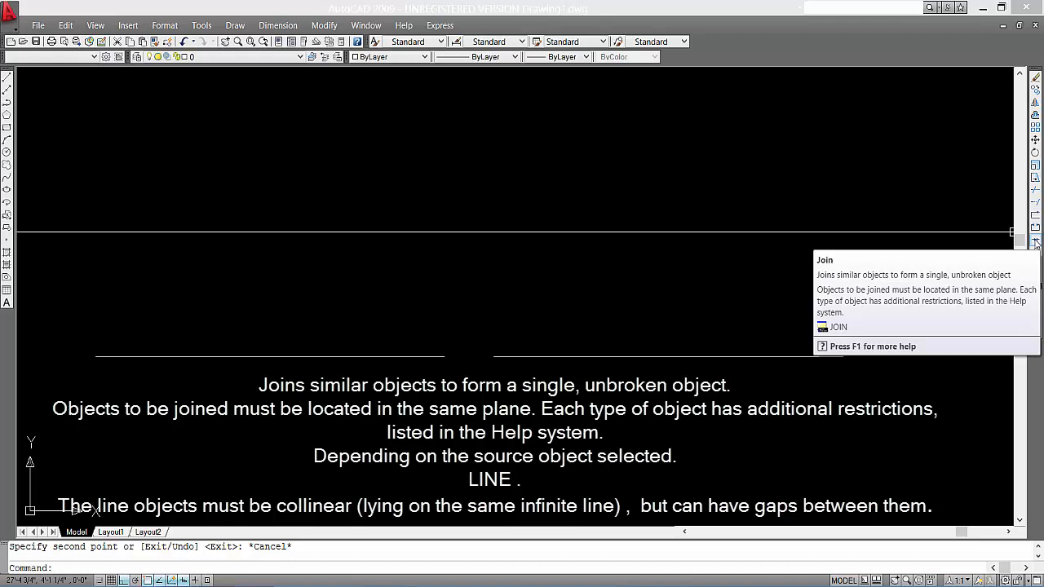
# Join the two collinear horizontal lines across their gap into one continuous line, using the left line as the source.
pyautogui.click(1035, 243)
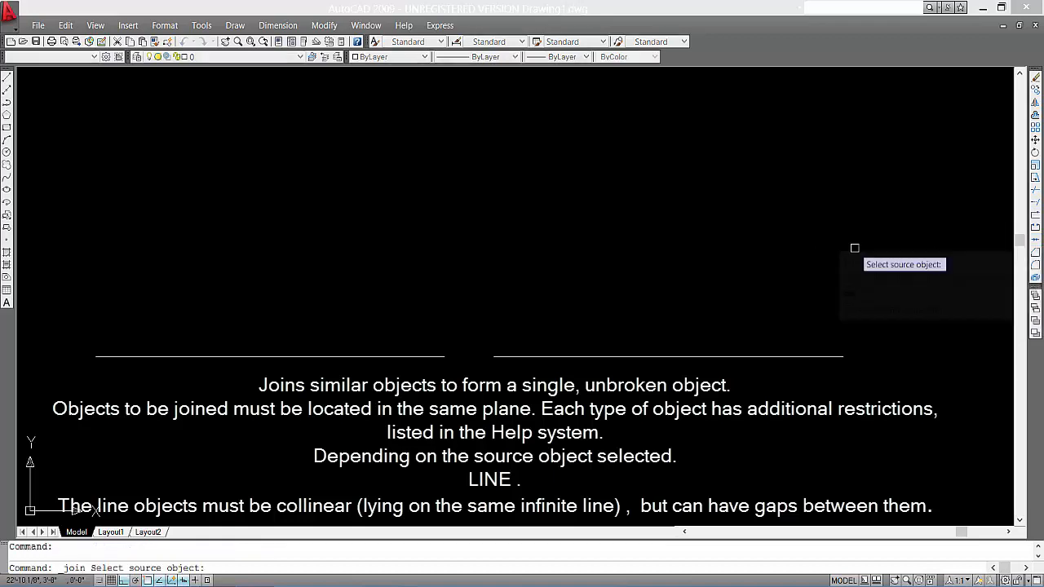
pyautogui.click(405, 356)
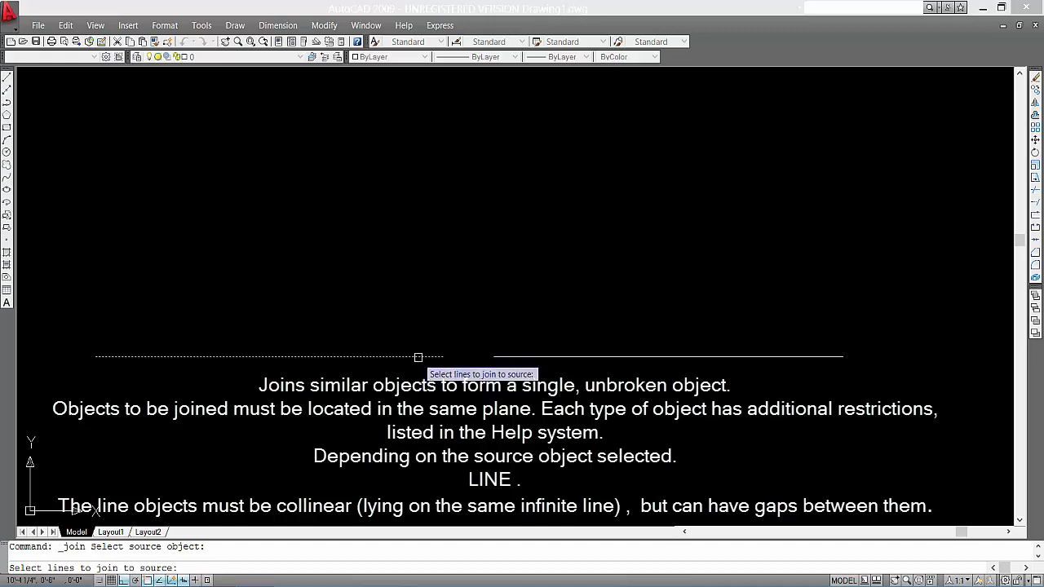
pyautogui.click(551, 356)
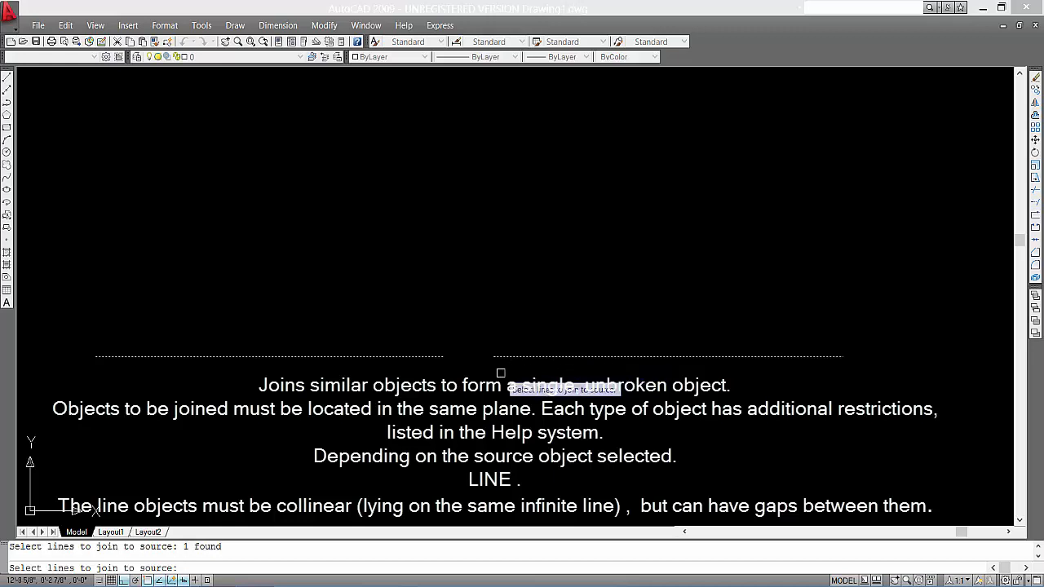
pyautogui.press('Return')
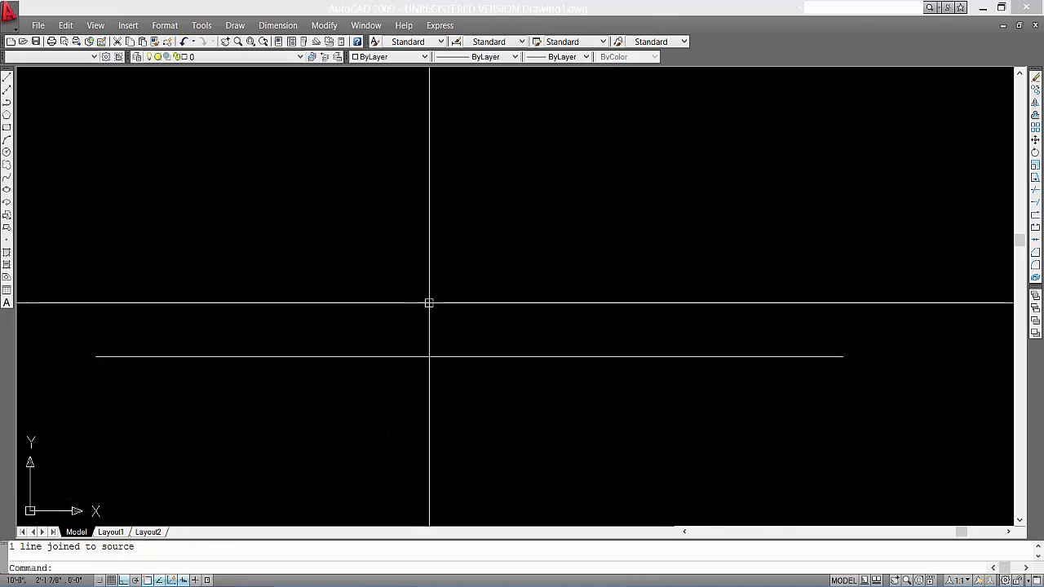
pyautogui.click(522, 356)
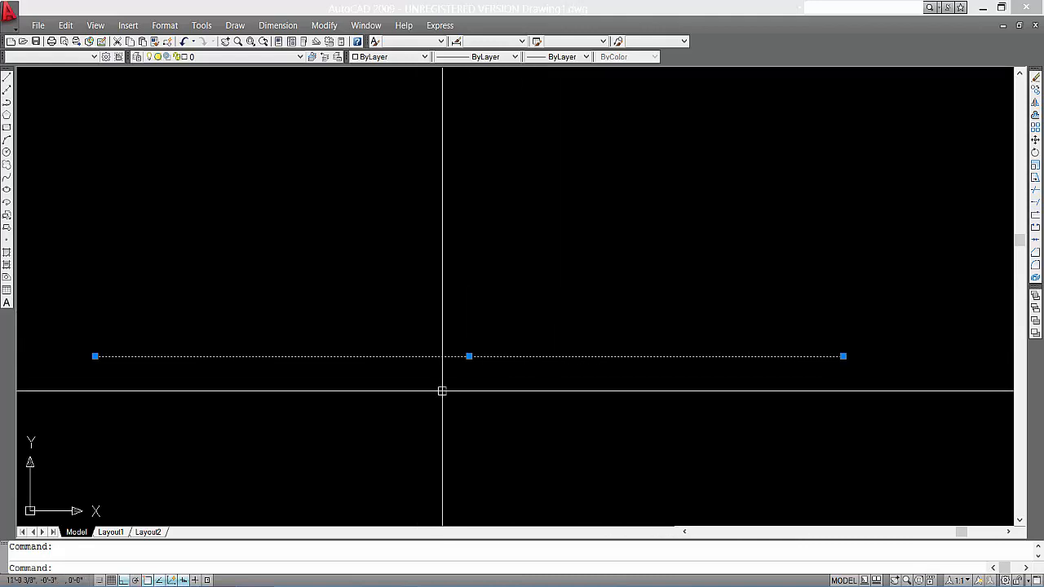
pyautogui.press('Escape')
# Draw two collinear horizontal lines above the long line, a short one and a longer one to its right, separated by a gap.
pyautogui.write('l')
pyautogui.press('Return')
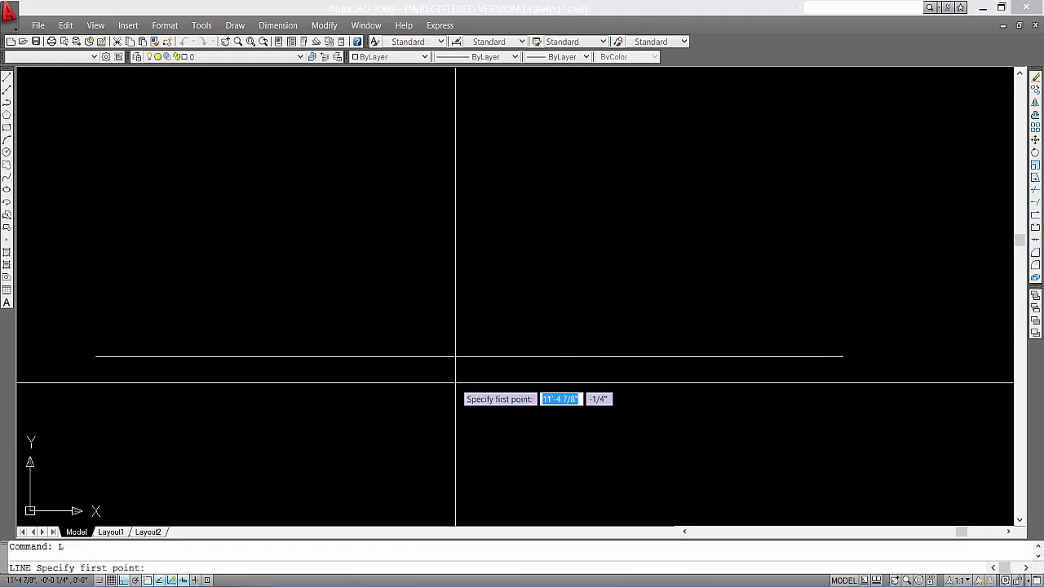
pyautogui.click(316, 278)
pyautogui.click(417, 284)
pyautogui.press('Return')
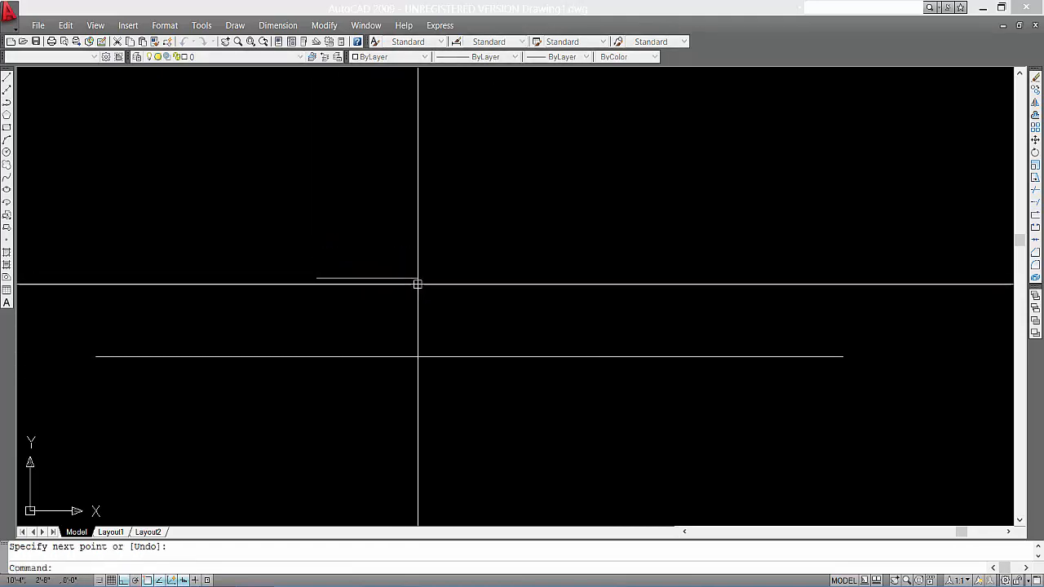
pyautogui.press('Return')
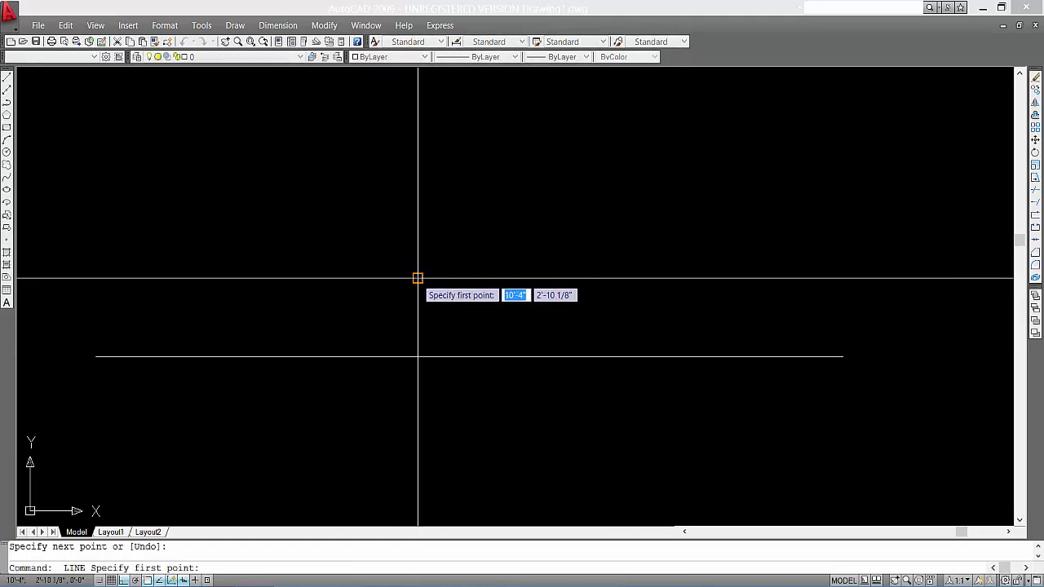
pyautogui.click(472, 278)
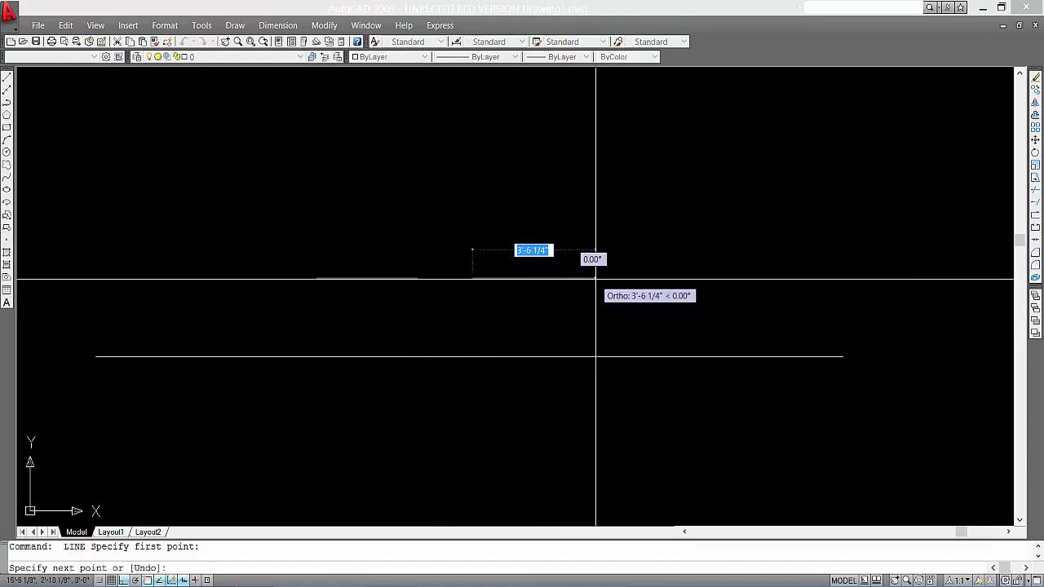
pyautogui.click(700, 278)
pyautogui.press('Return')
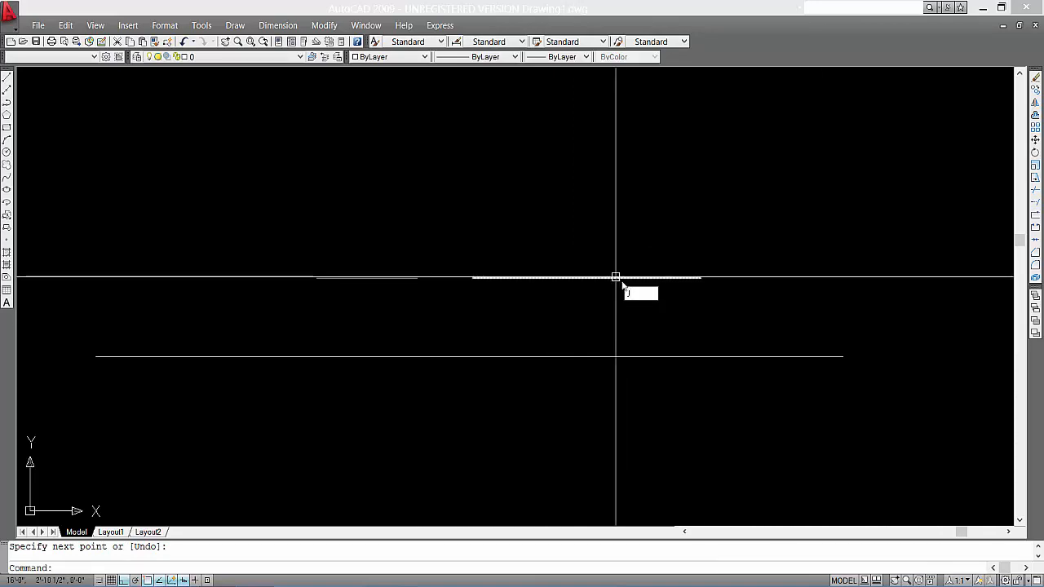
# Join the two upper collinear lines into a single line, using the longer right one as the source.
pyautogui.write('j')
pyautogui.press('Return')
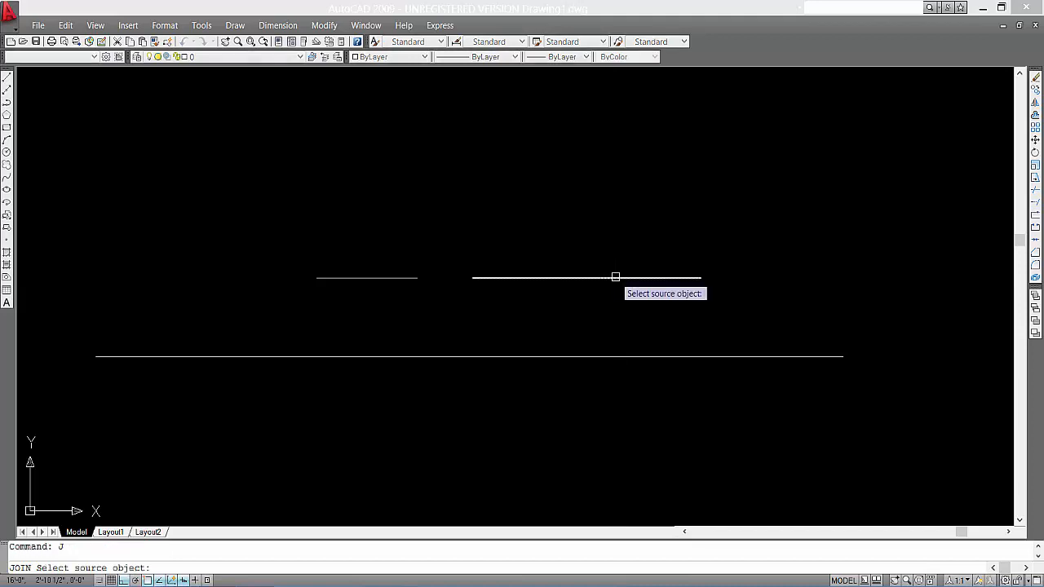
pyautogui.click(483, 278)
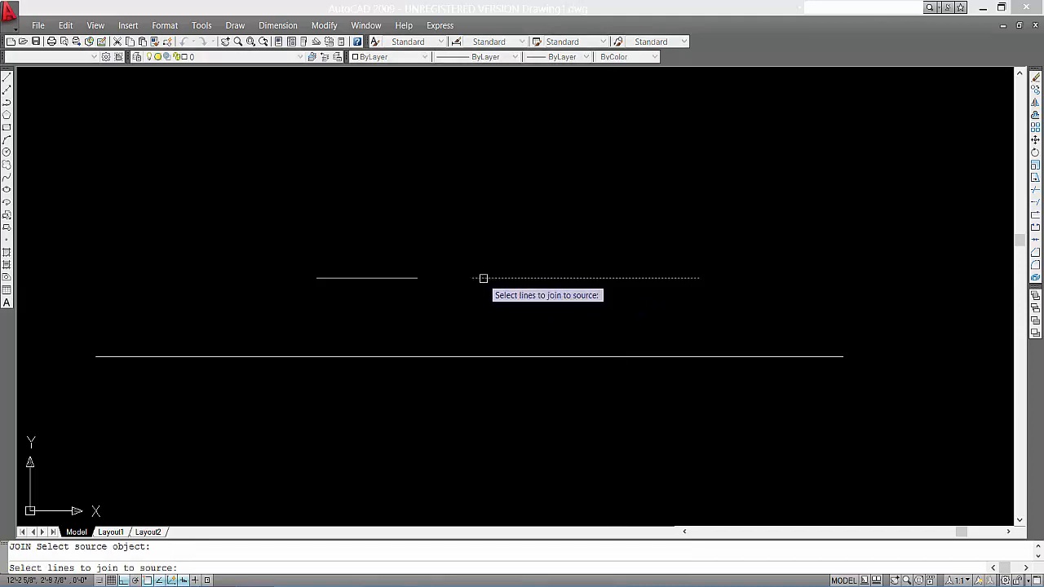
pyautogui.click(398, 278)
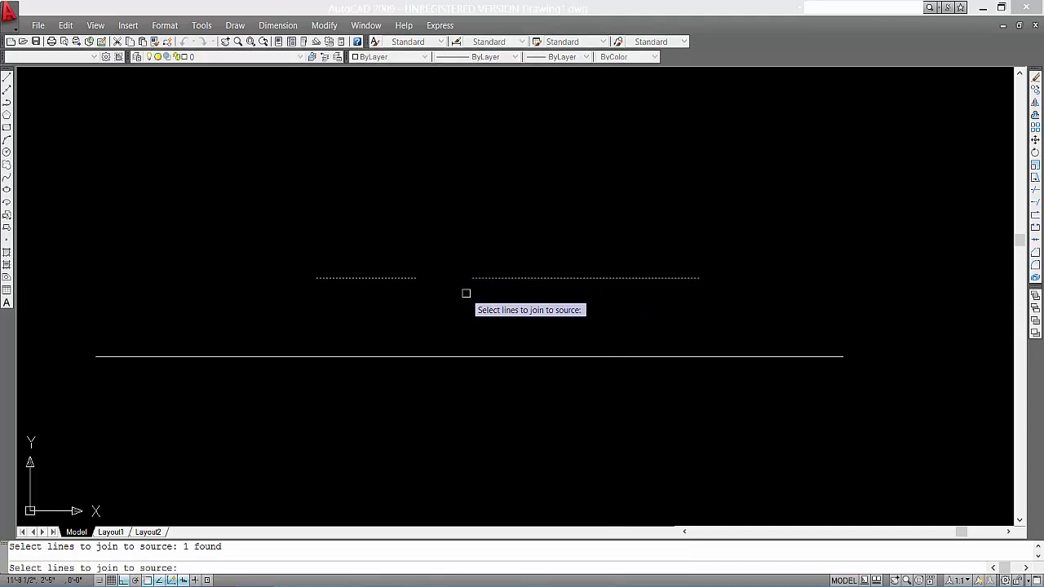
pyautogui.press('Return')
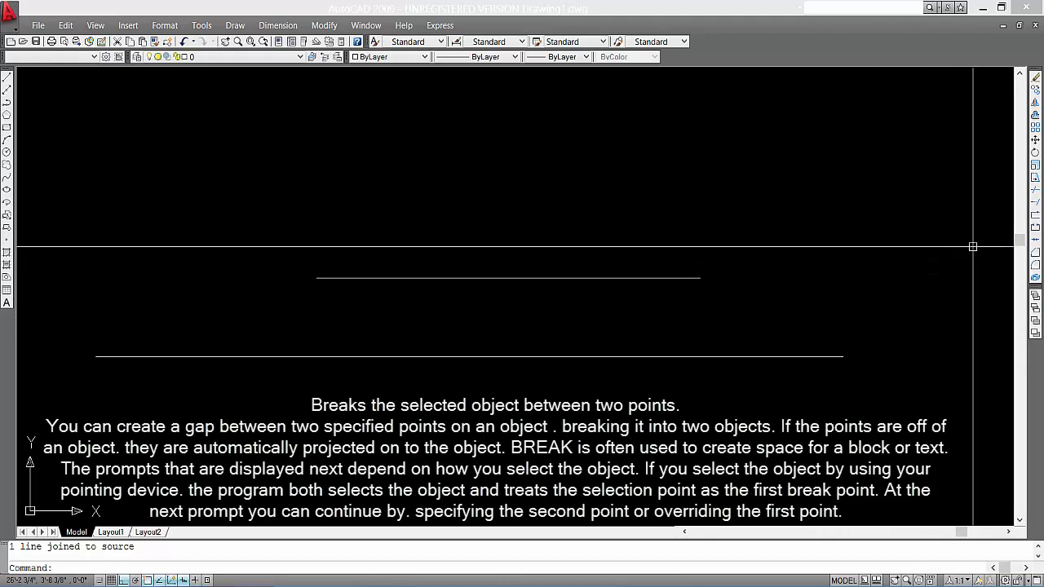
# Break the upper line between its middle and a point nearer its left end, opening a gap.
pyautogui.click(1033, 229)
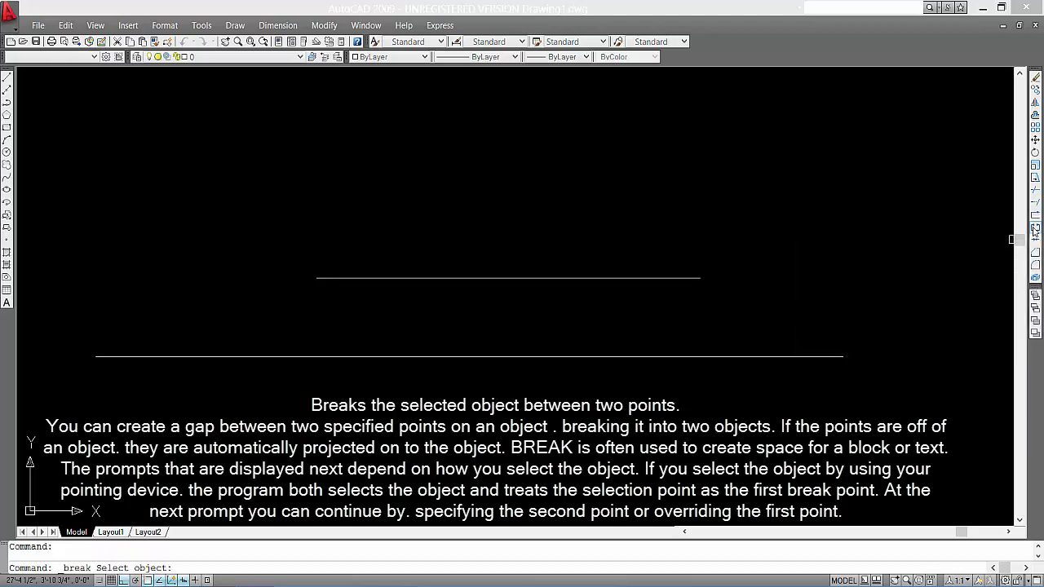
pyautogui.click(505, 278)
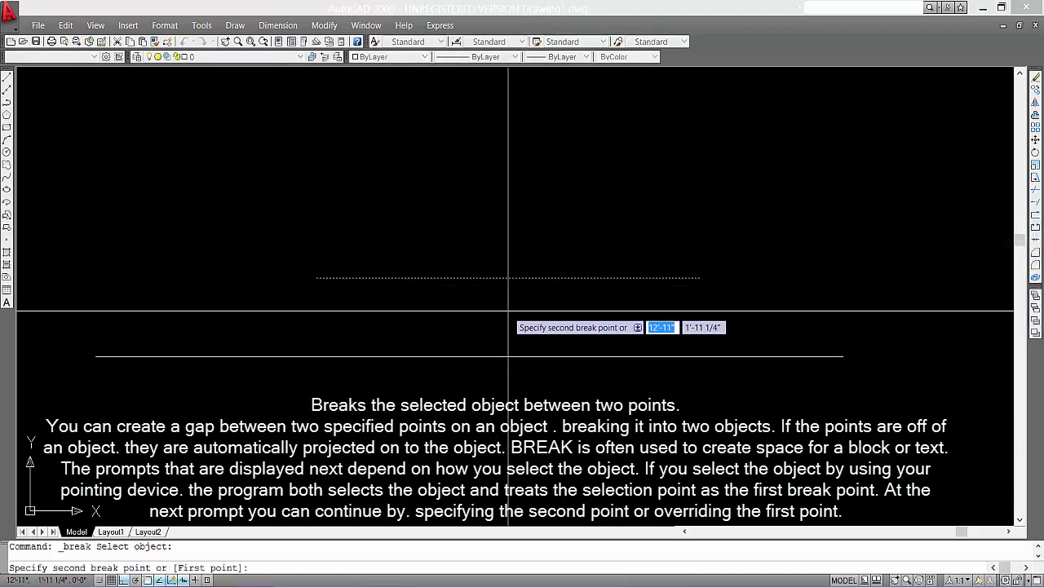
pyautogui.click(409, 278)
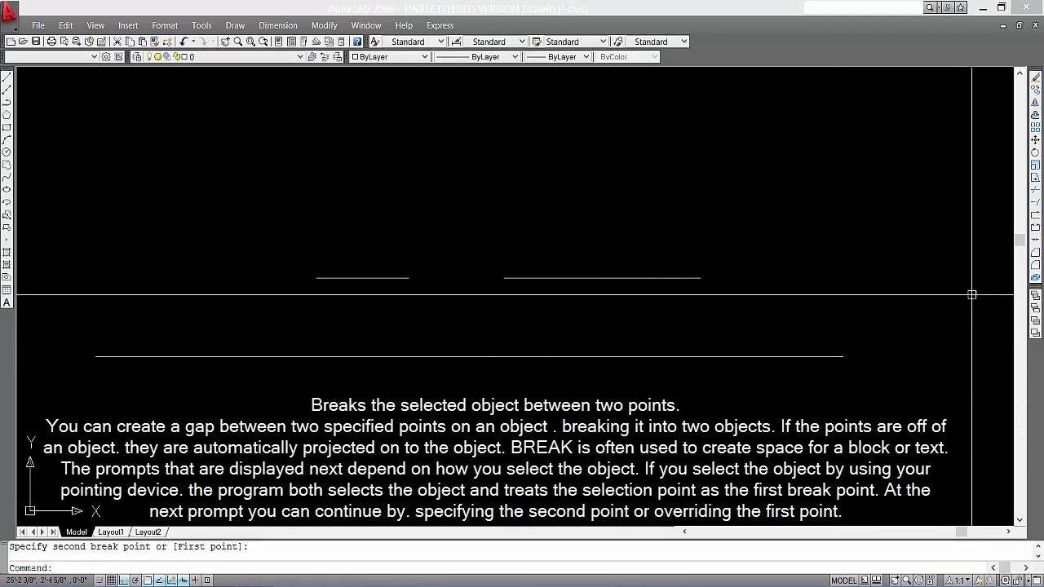
# Break the long lower line at three places, right of its middle and within both resulting pieces, to leave four collinear segments.
pyautogui.click(1034, 230)
pyautogui.click(613, 356)
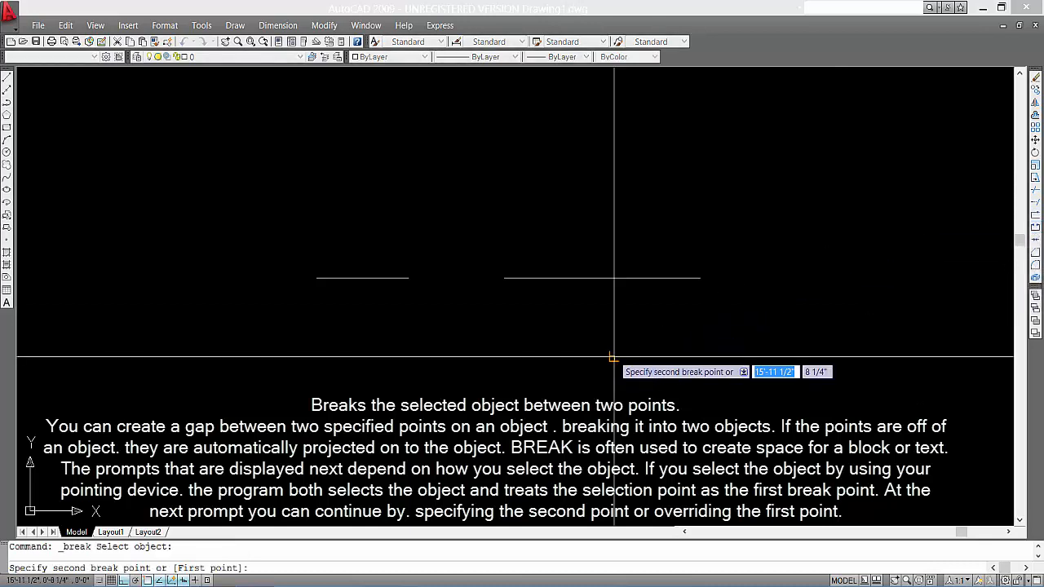
pyautogui.click(520, 356)
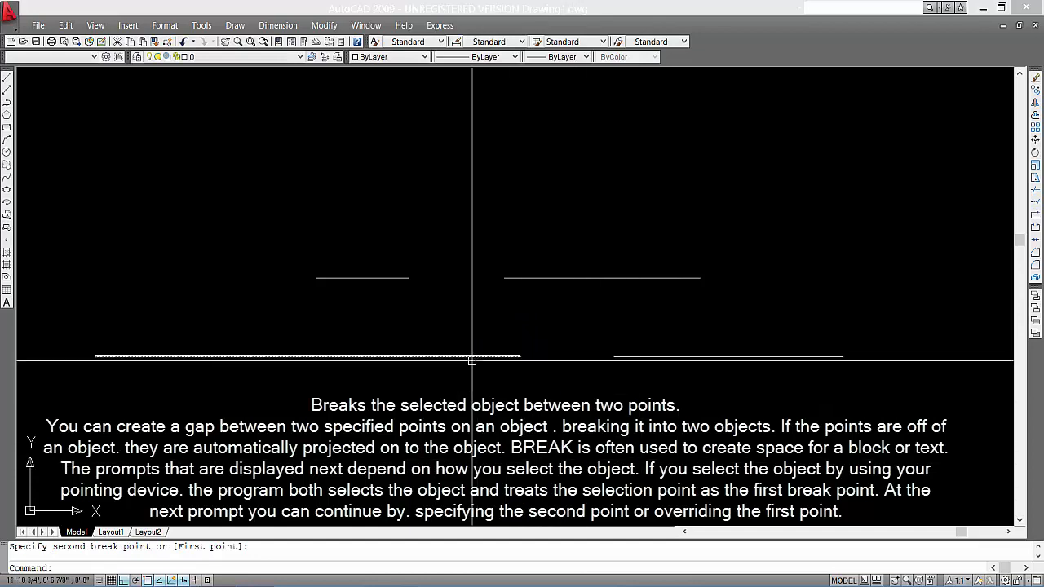
pyautogui.click(1035, 228)
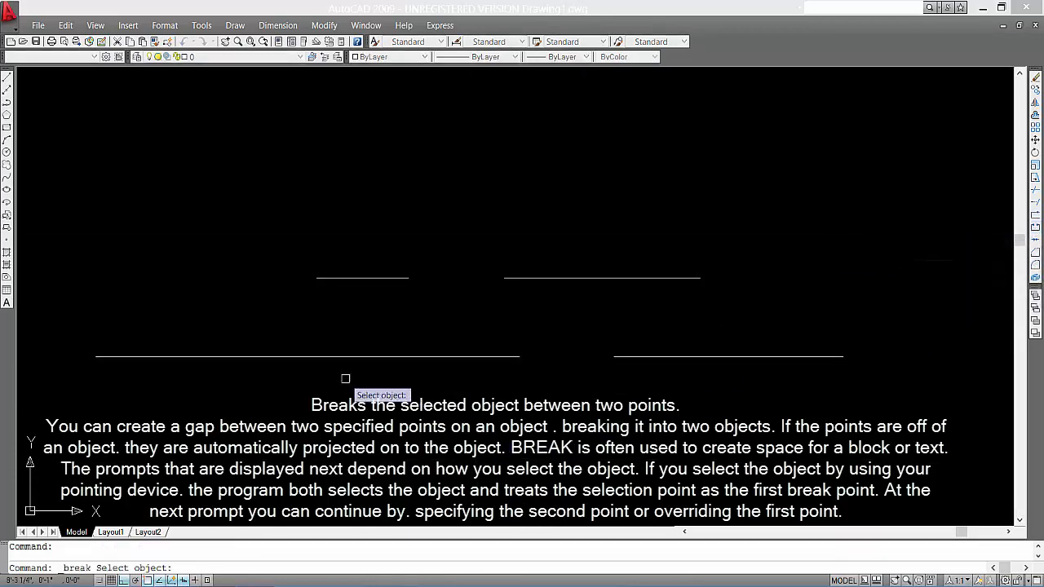
pyautogui.click(181, 355)
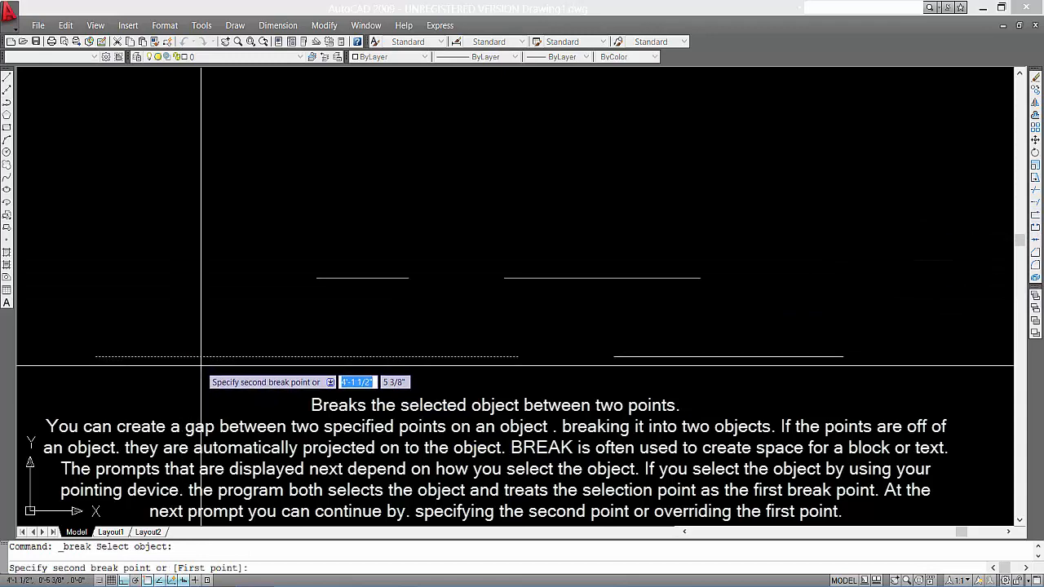
pyautogui.click(302, 356)
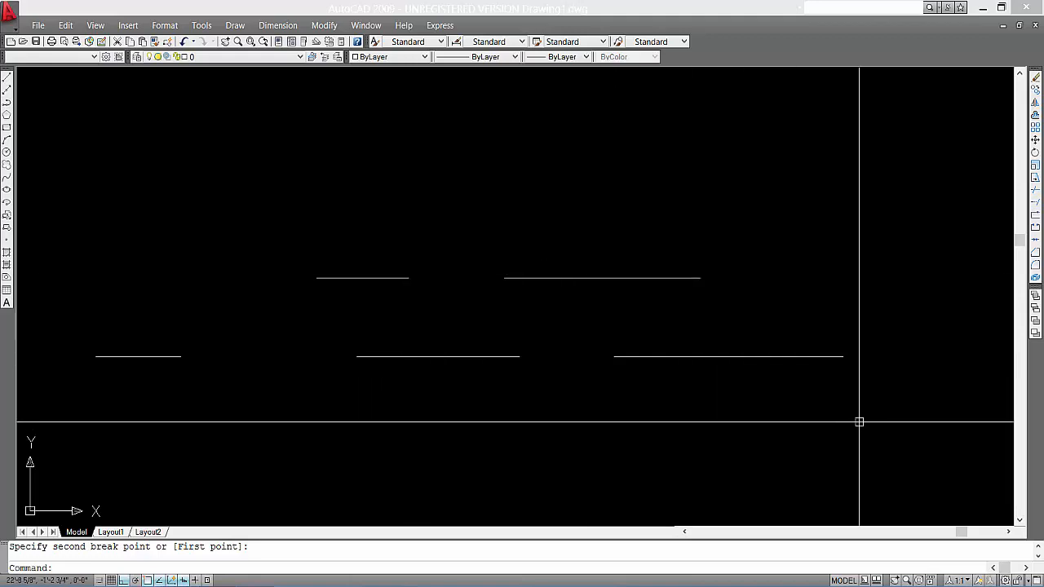
pyautogui.click(1036, 229)
pyautogui.click(722, 357)
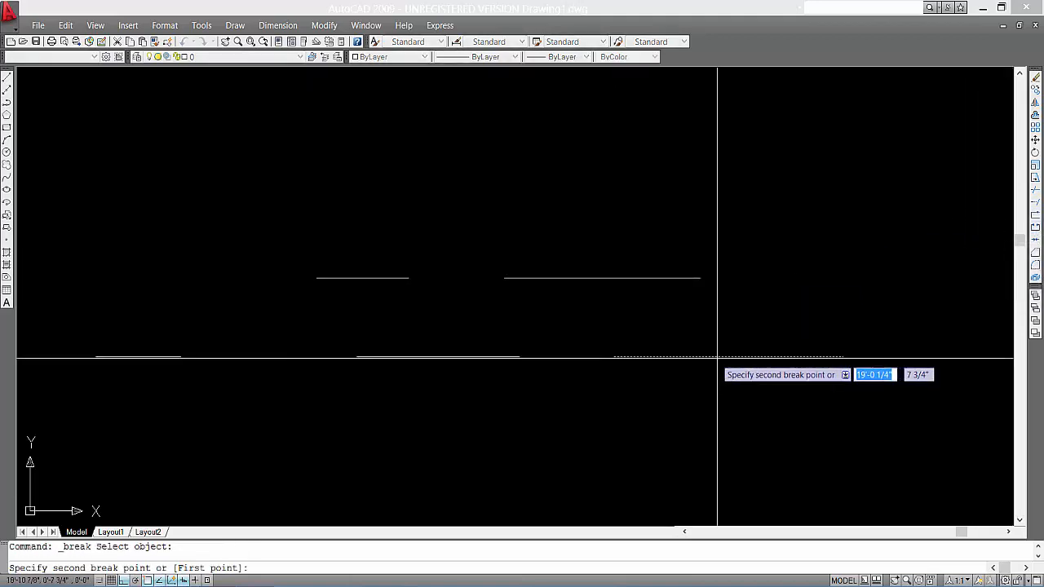
pyautogui.click(682, 356)
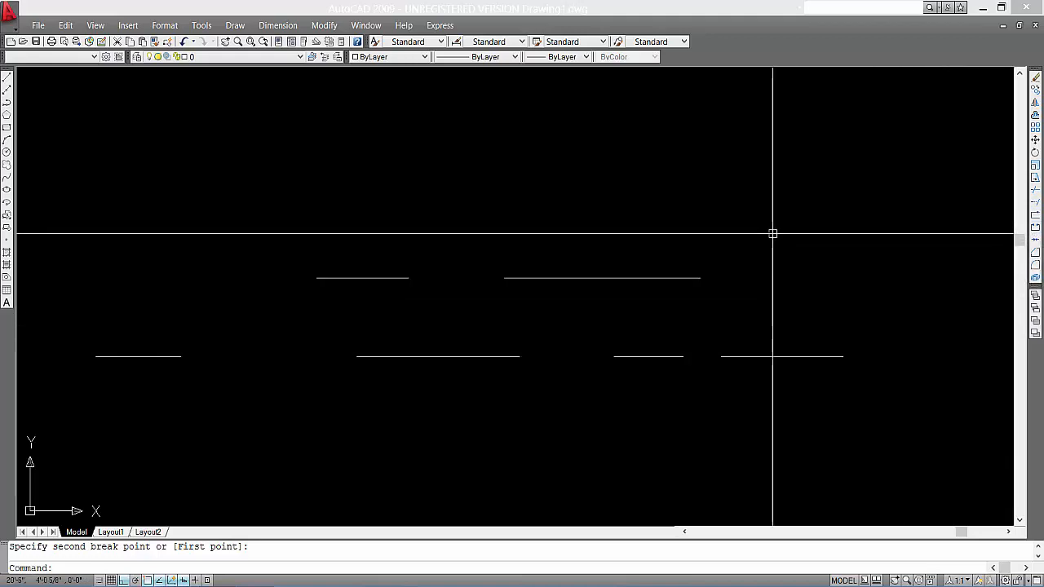
# Draw a wavy open spline through seven freely placed points across the broken lines, with Ortho off and default start and end tangents.
pyautogui.moveTo(493, 248); pyautogui.dragTo(548, 241, button='middle')
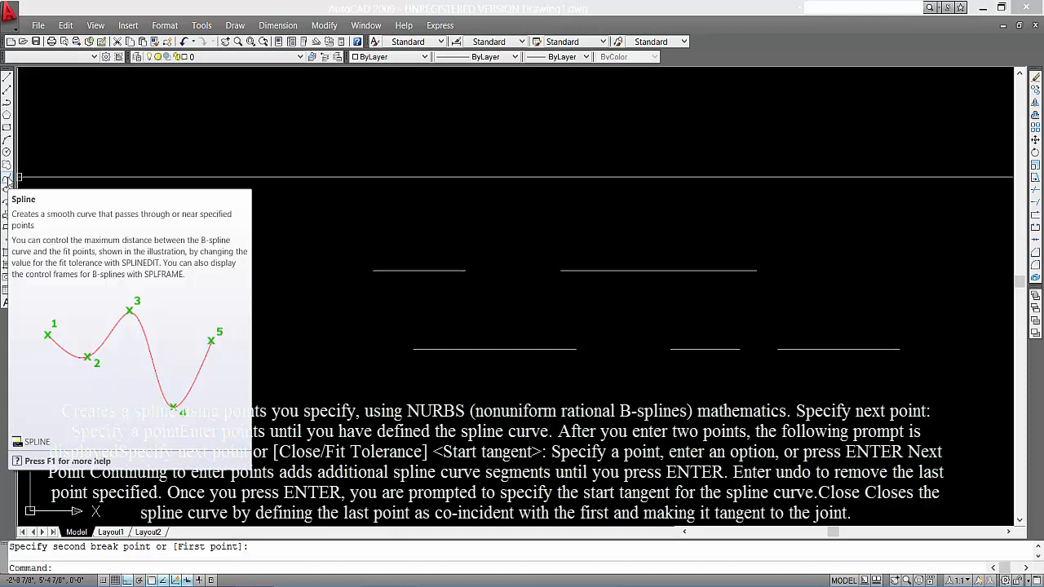
pyautogui.click(7, 180)
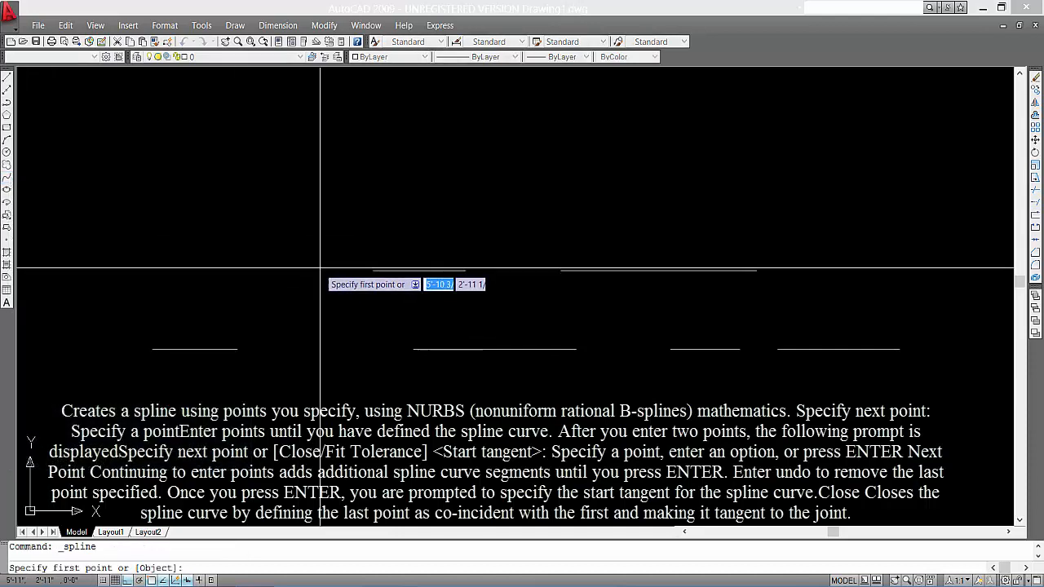
pyautogui.click(274, 279)
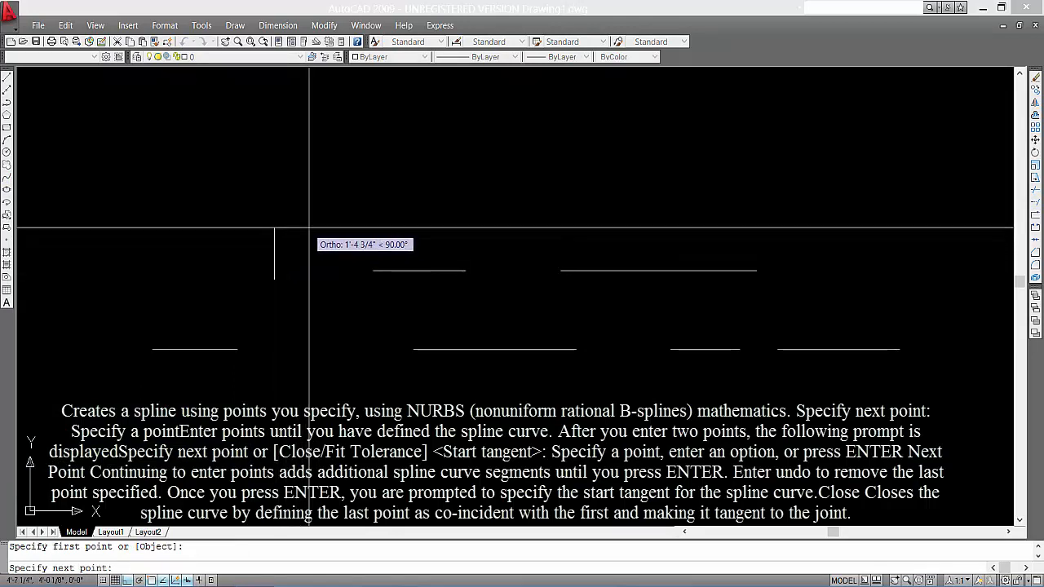
pyautogui.press('F8')
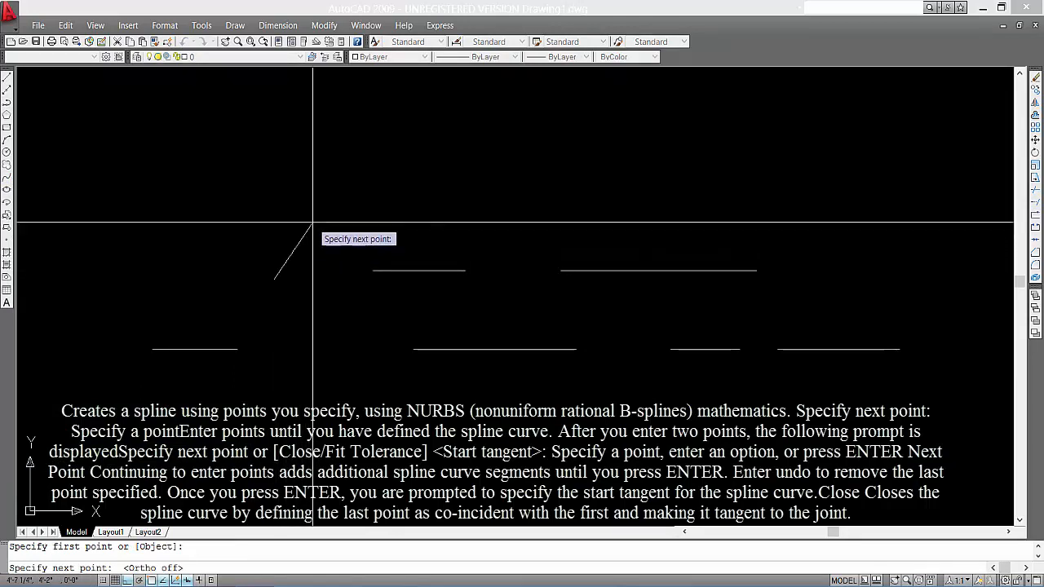
pyautogui.click(362, 204)
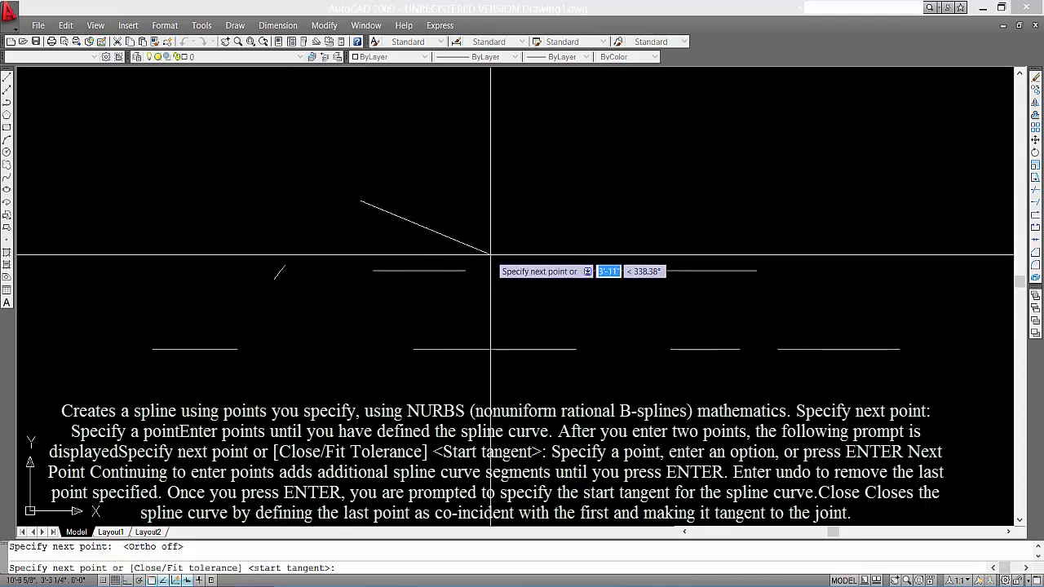
pyautogui.click(512, 285)
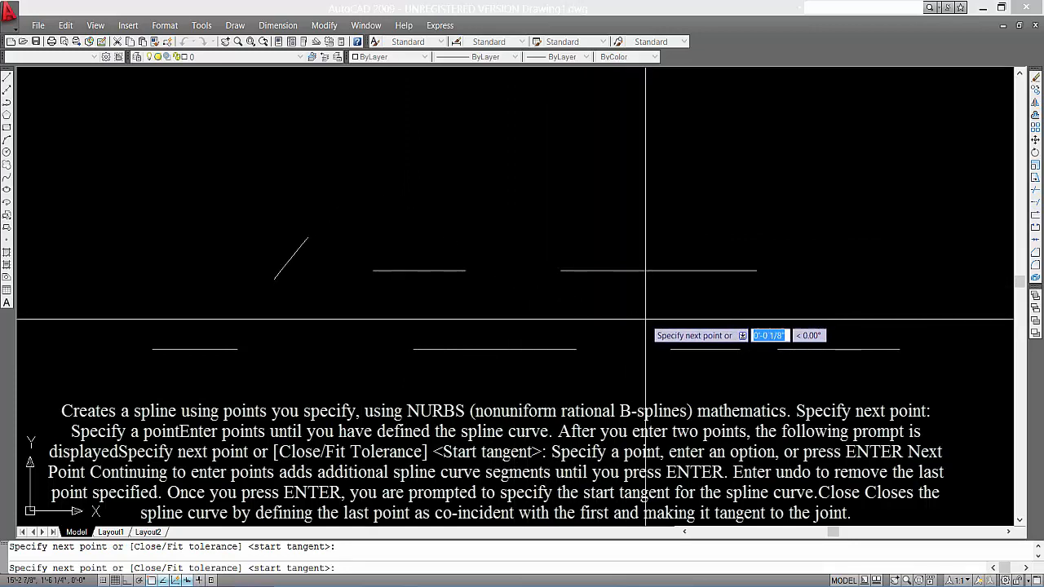
pyautogui.click(789, 293)
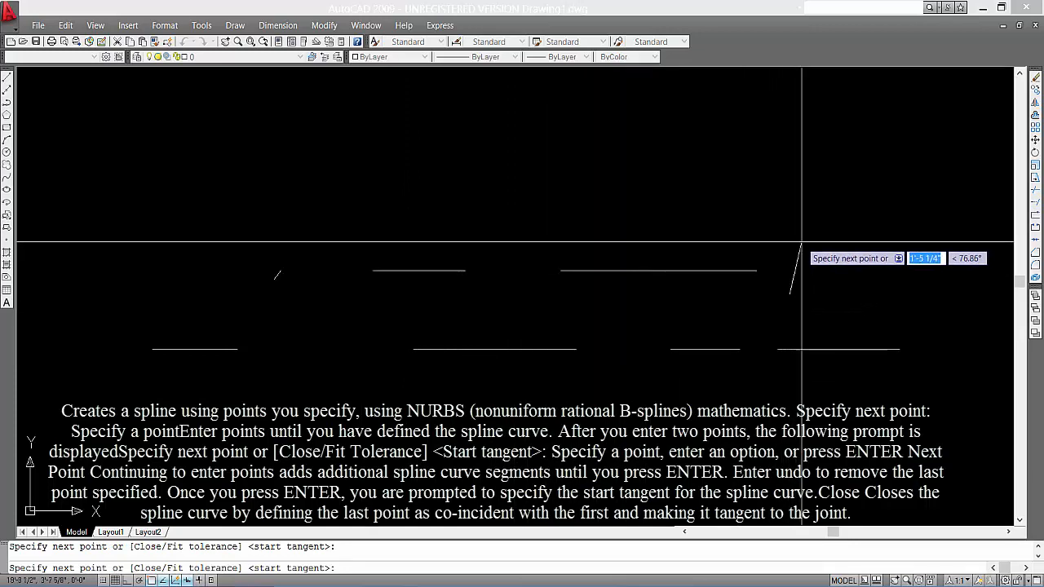
pyautogui.click(811, 215)
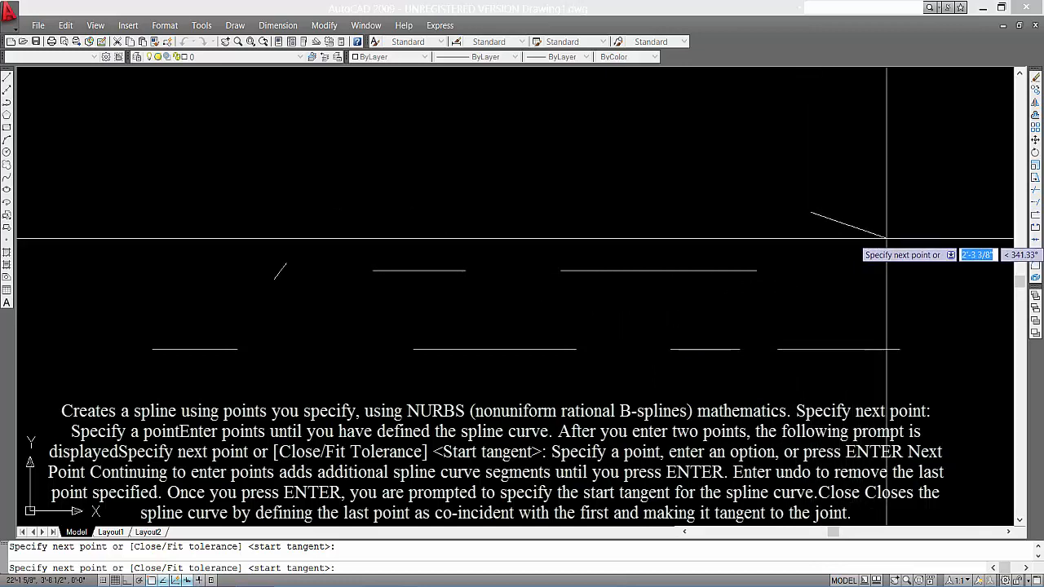
pyautogui.click(889, 237)
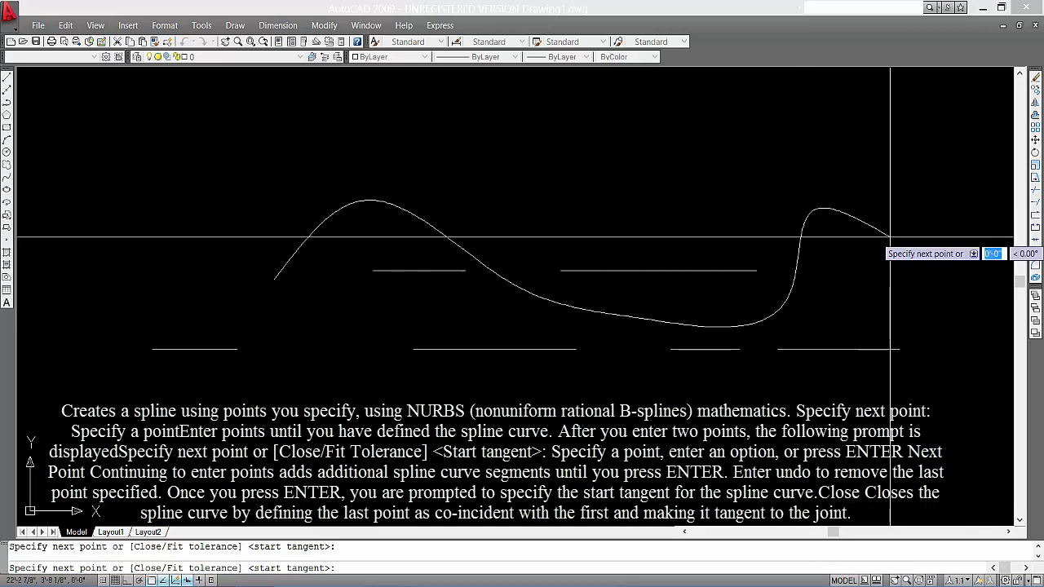
pyautogui.press('Return')
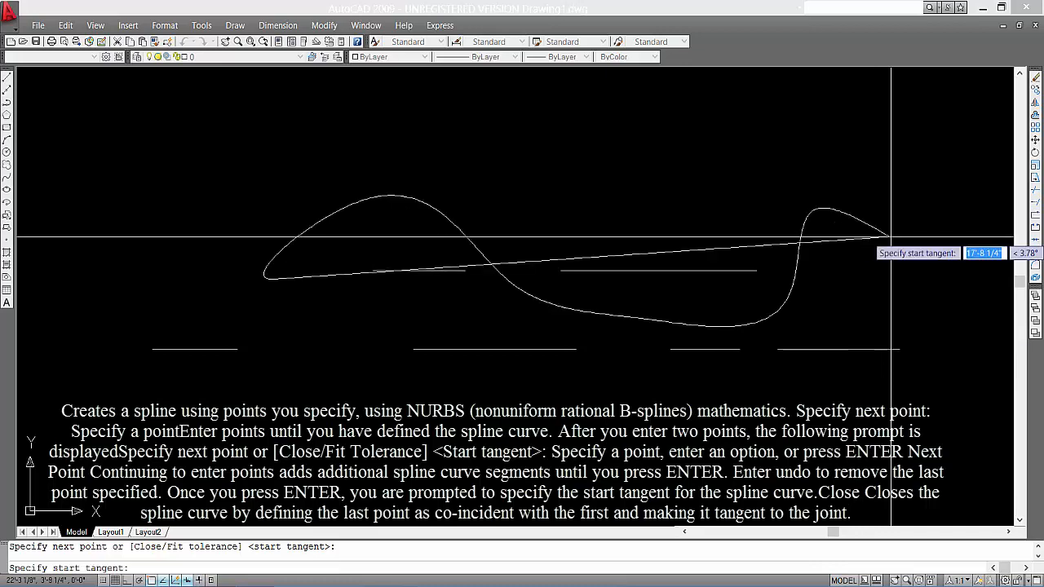
pyautogui.press('Return')
pyautogui.press('Return')
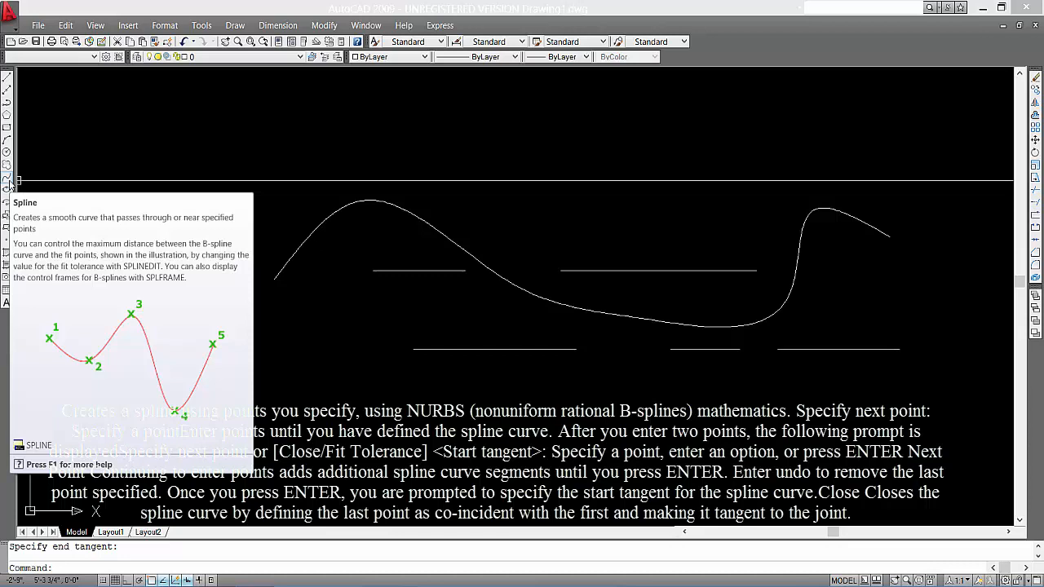
pyautogui.press('Escape')
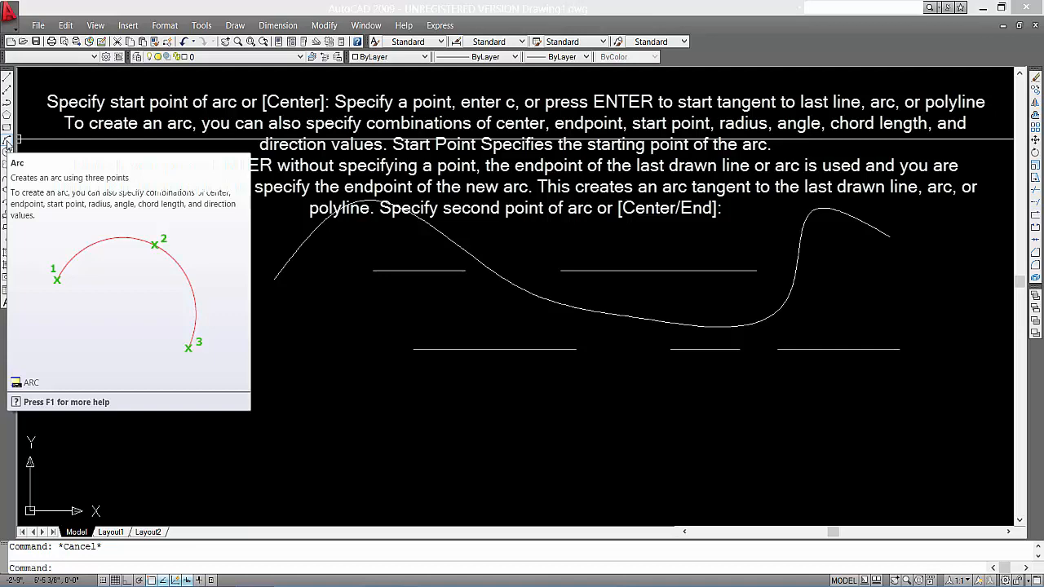
# Draw a three-point arc bulging upward across the leftmost gap of the lower line, connecting the facing endpoints of its two segments.
pyautogui.click(8, 141)
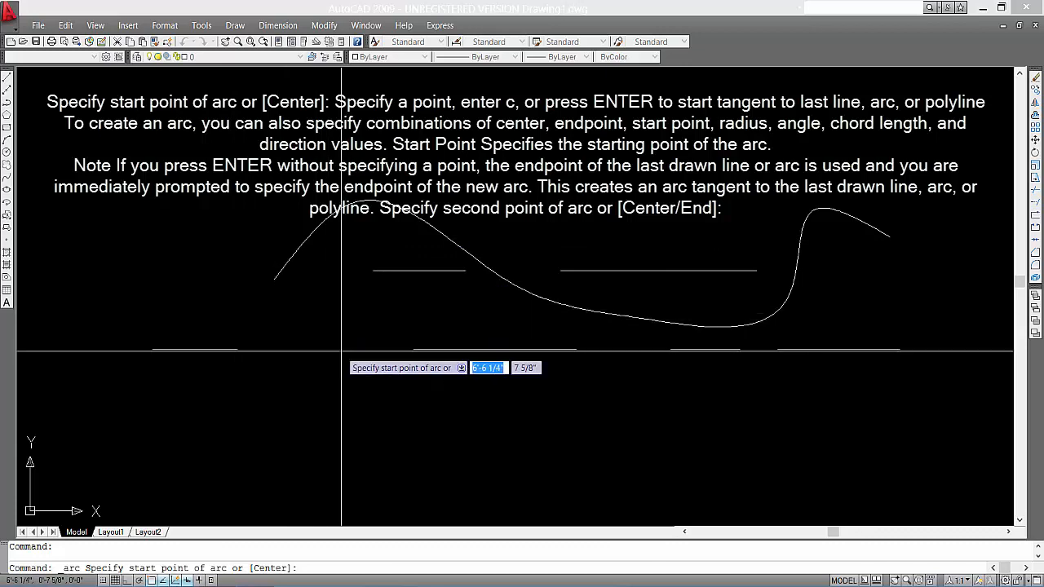
pyautogui.click(237, 349)
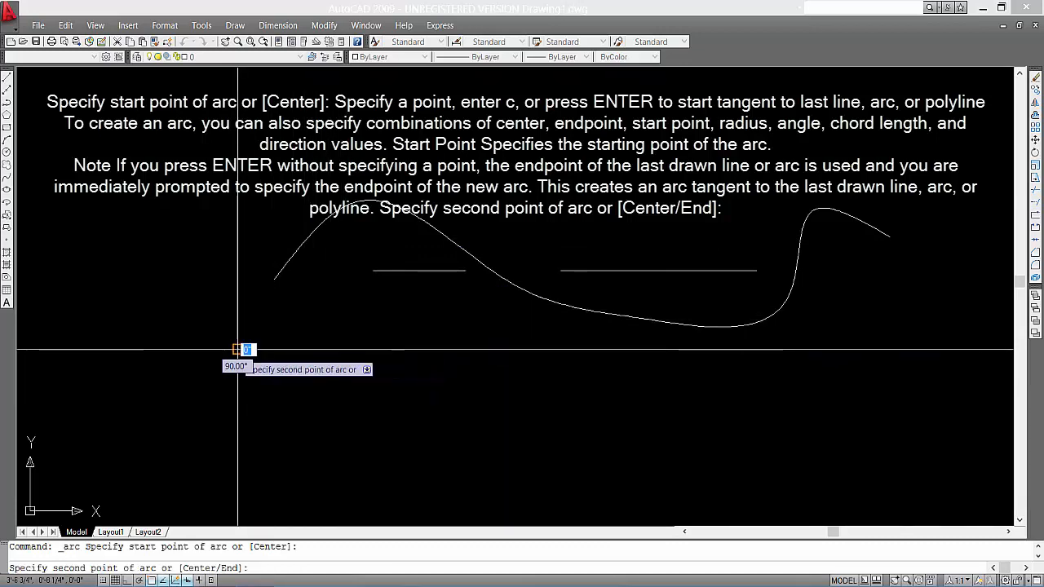
pyautogui.click(313, 308)
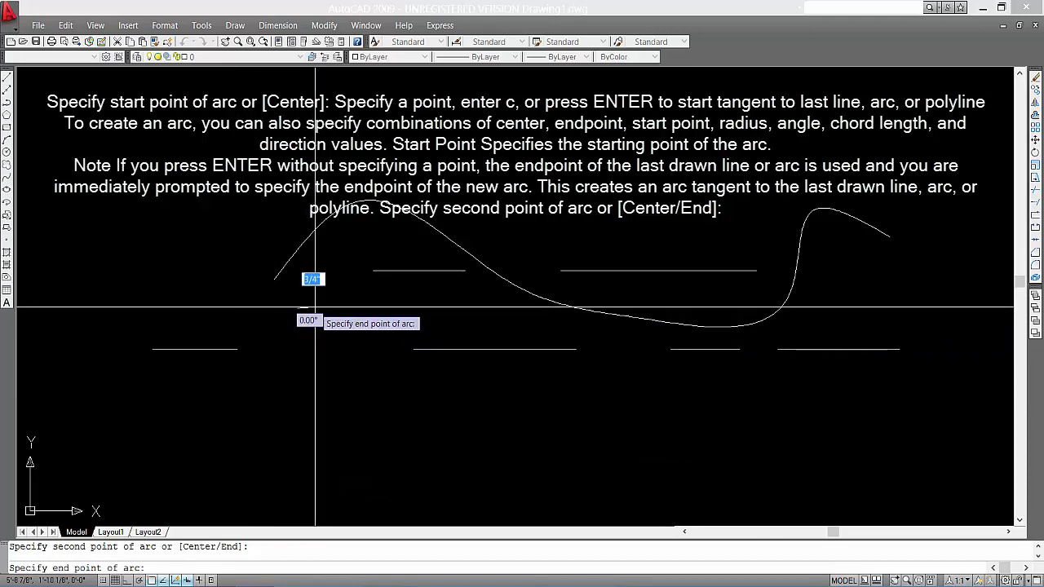
pyautogui.click(413, 349)
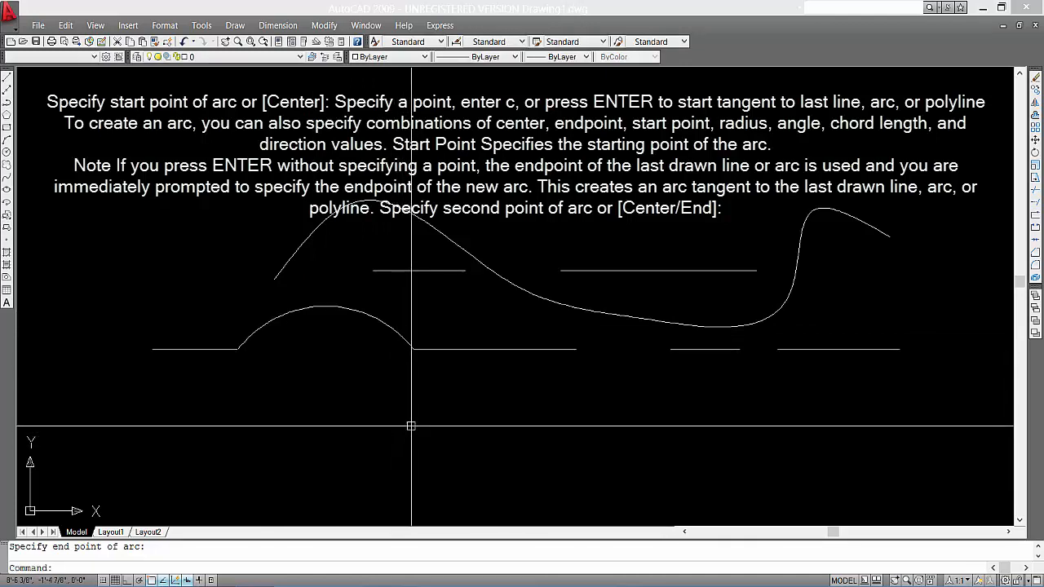
# Select the new arc and begin stretching it from its right endpoint.
pyautogui.click(408, 343)
pyautogui.click(414, 349)
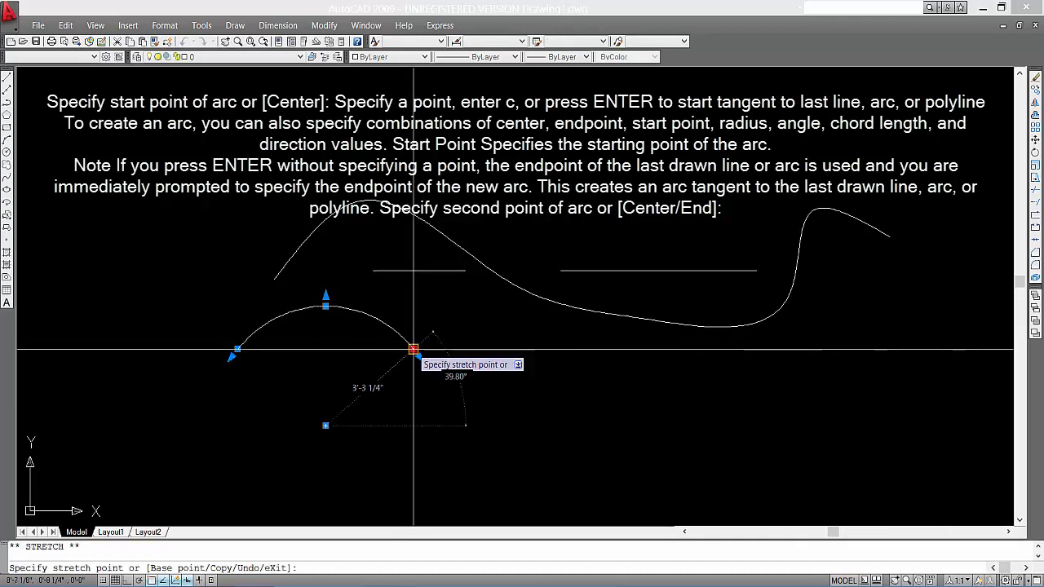